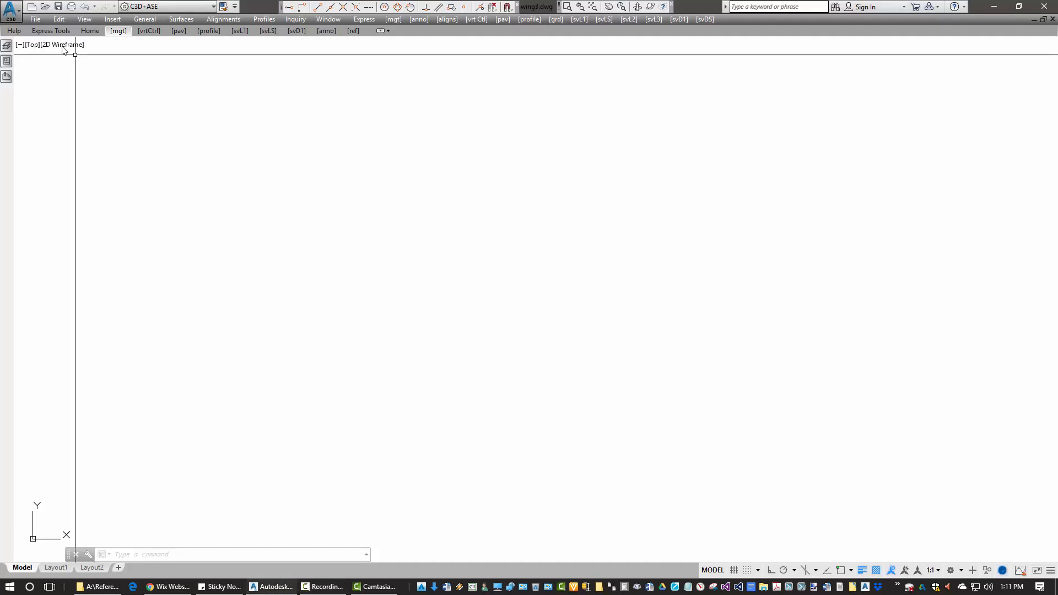
- Save the drawing as Ase Design 1.dwg in the 23rd Ave & Olney folder and set its annotation scale to 1:20
left_click(58, 8)
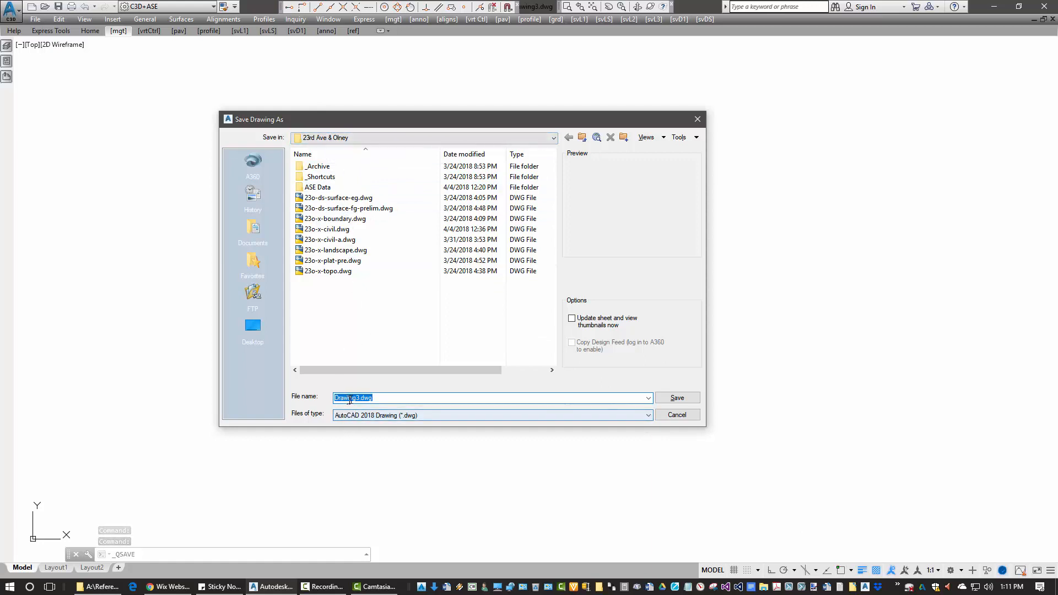
left_click_drag(360, 398, 332, 403)
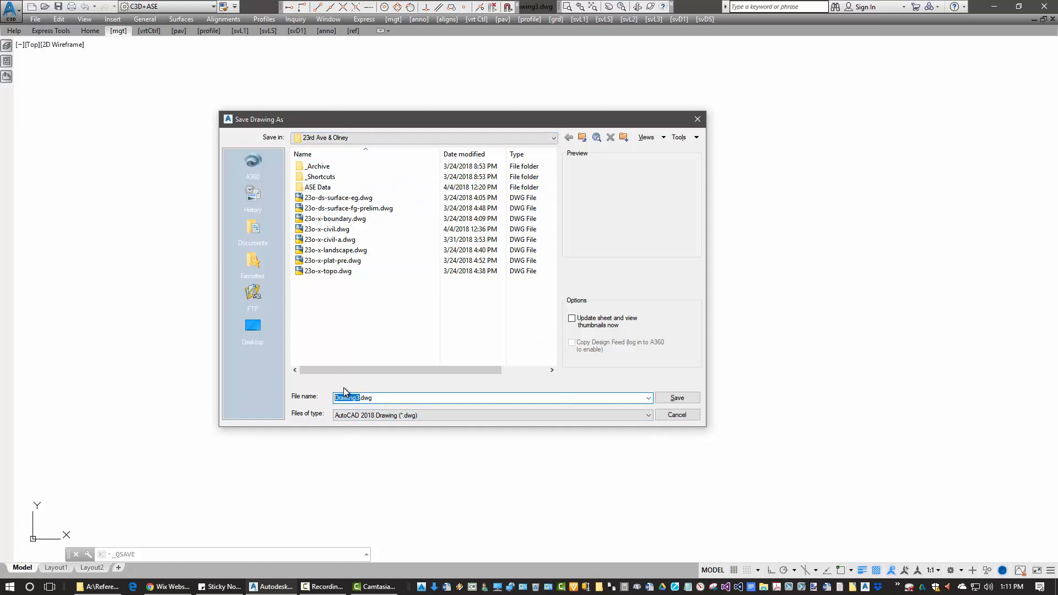
type("Ase Design 1")
left_click(676, 398)
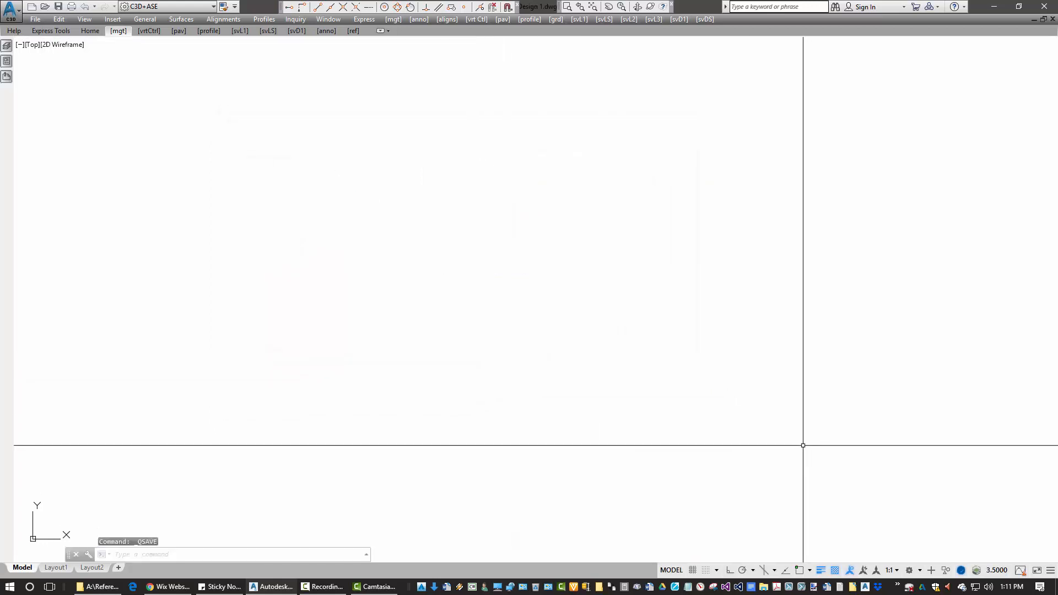
left_click(890, 571)
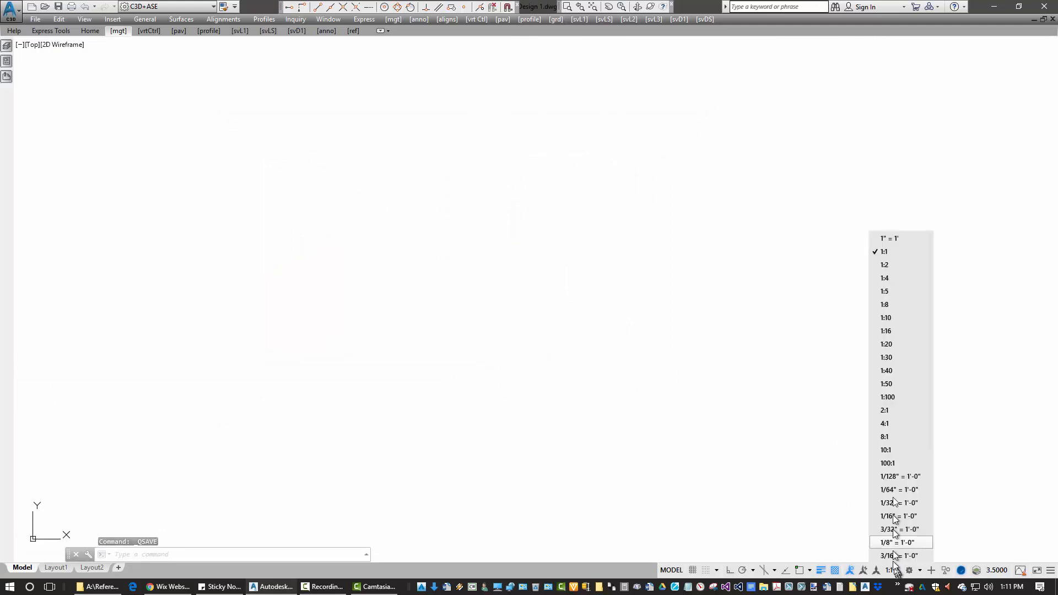
left_click(909, 344)
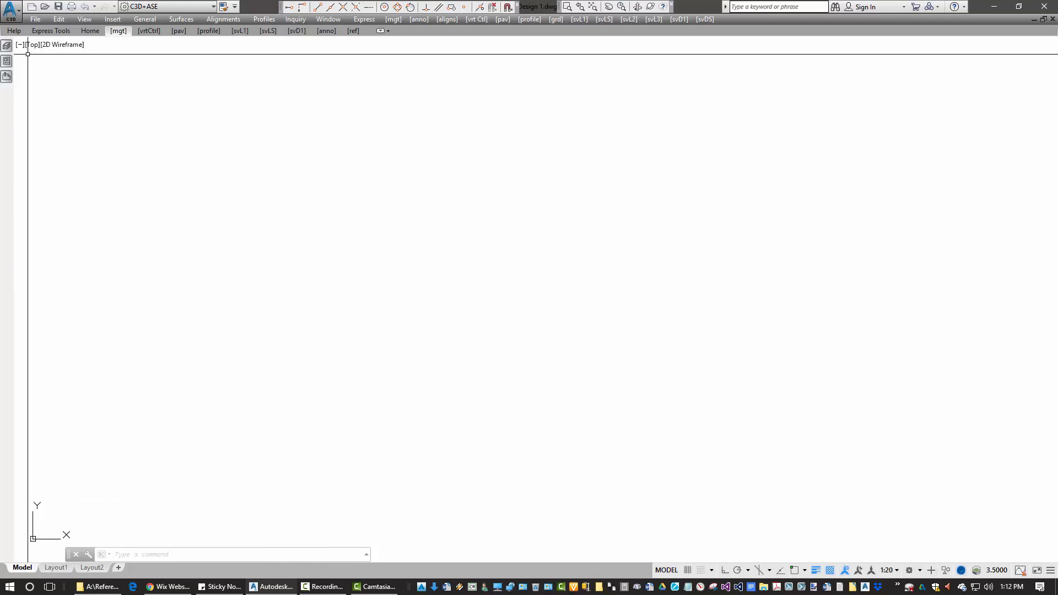
- Create a new layer named XREF and make it the current layer
left_click(8, 46)
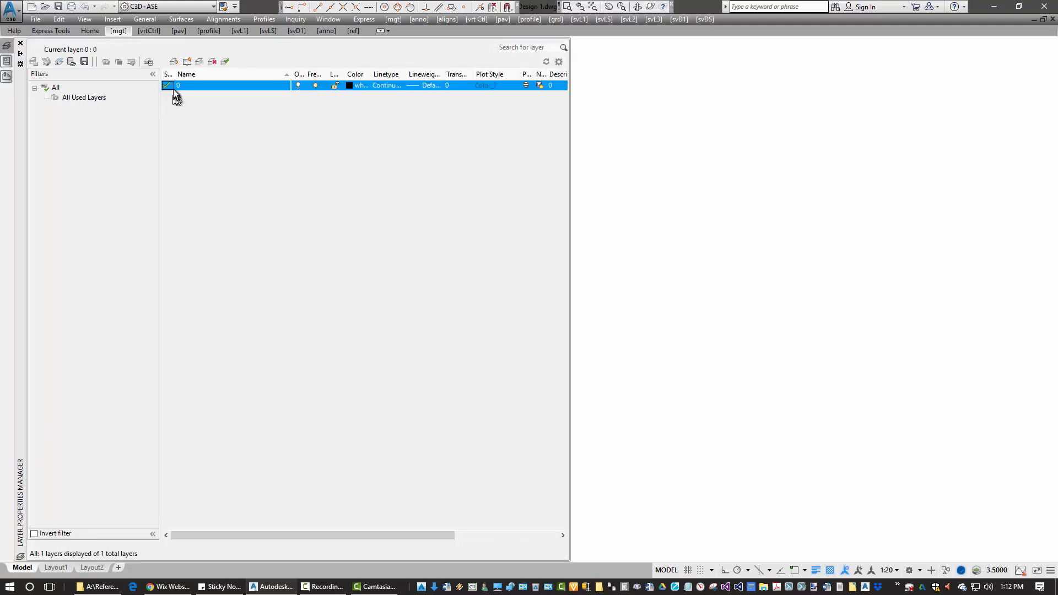
left_click(174, 62)
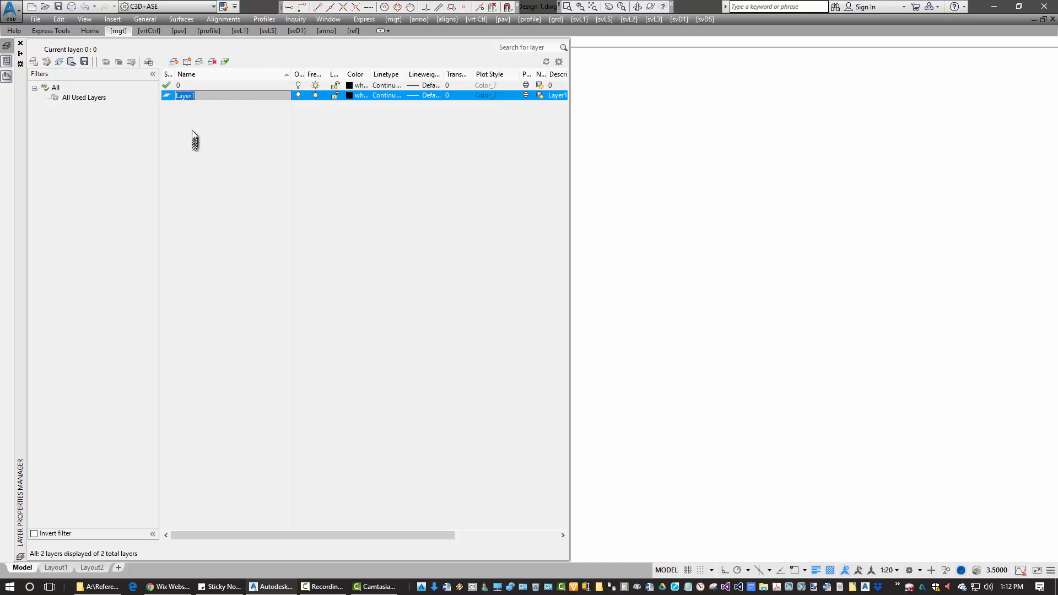
type("XREF")
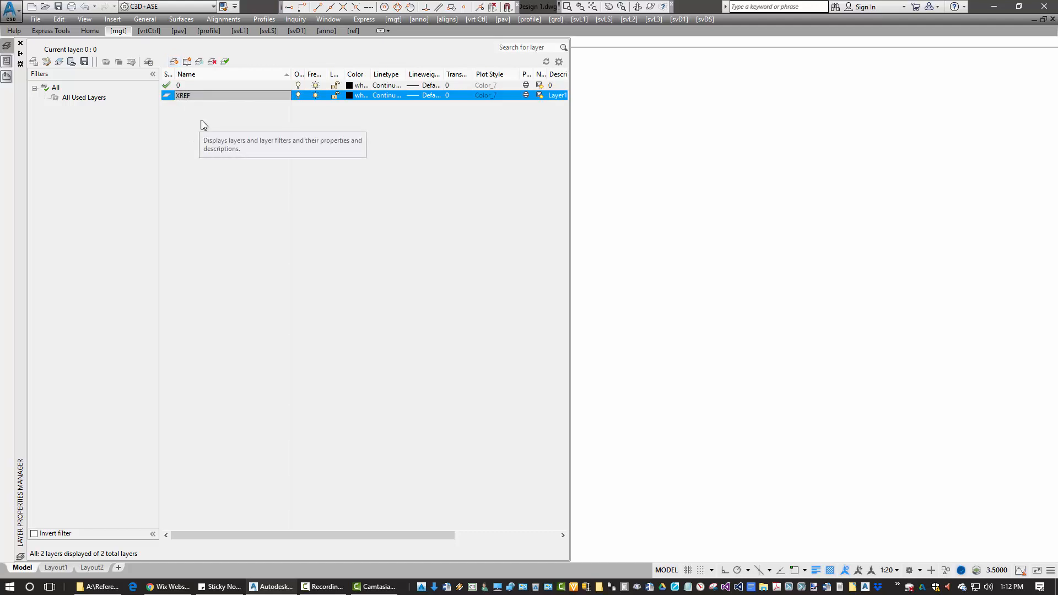
key("Return")
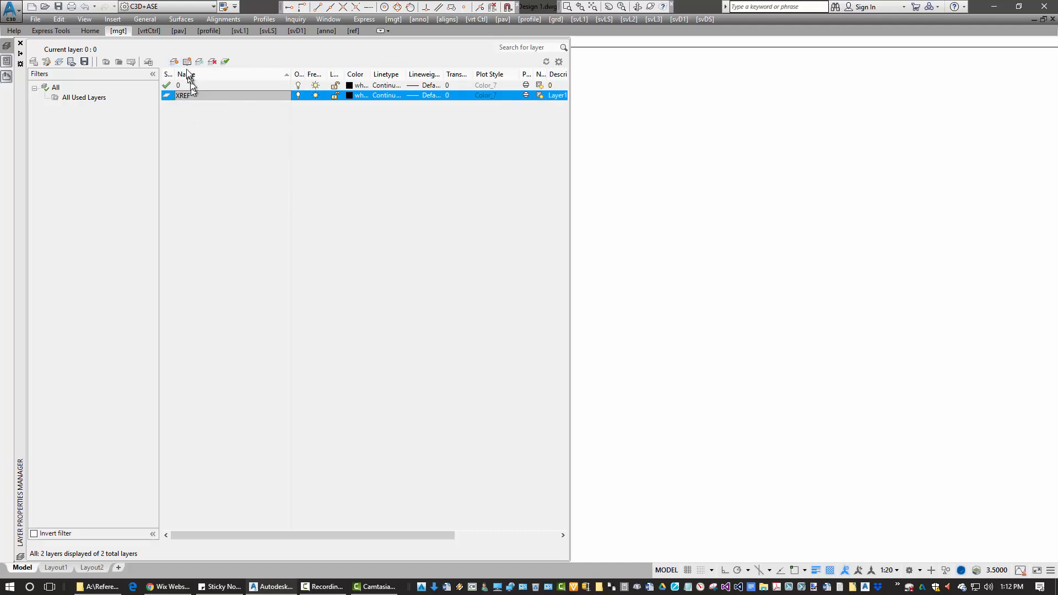
left_click(224, 63)
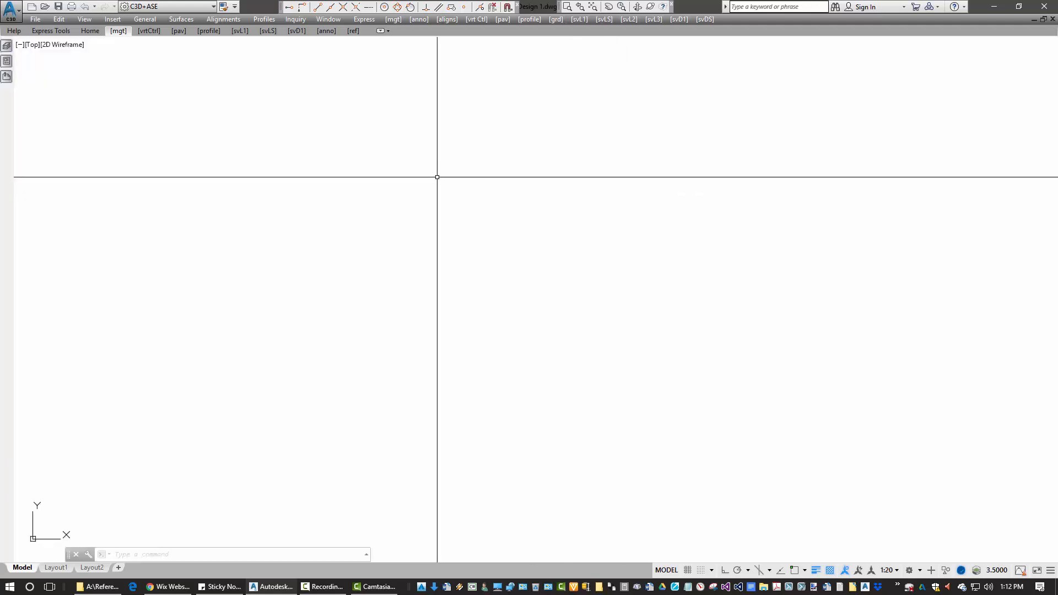
- Attach 23o-x-boundary.dwg, 23o-x-civil.dwg, 23o-x-landscape.dwg and 23o-x-topo.dwg as external references with relative paths, using the Attachment type
type("xr")
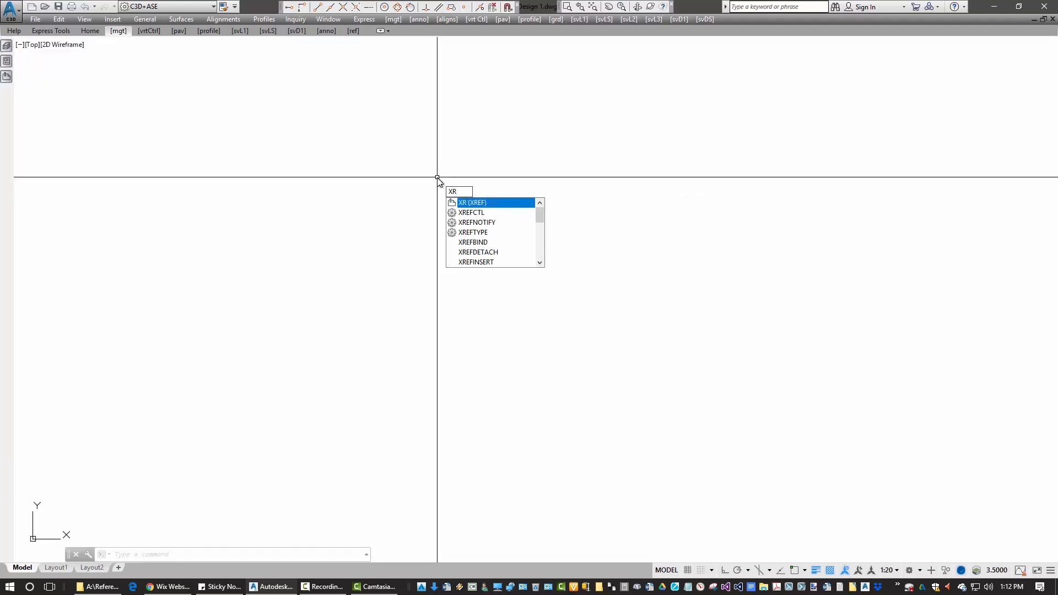
key("Return")
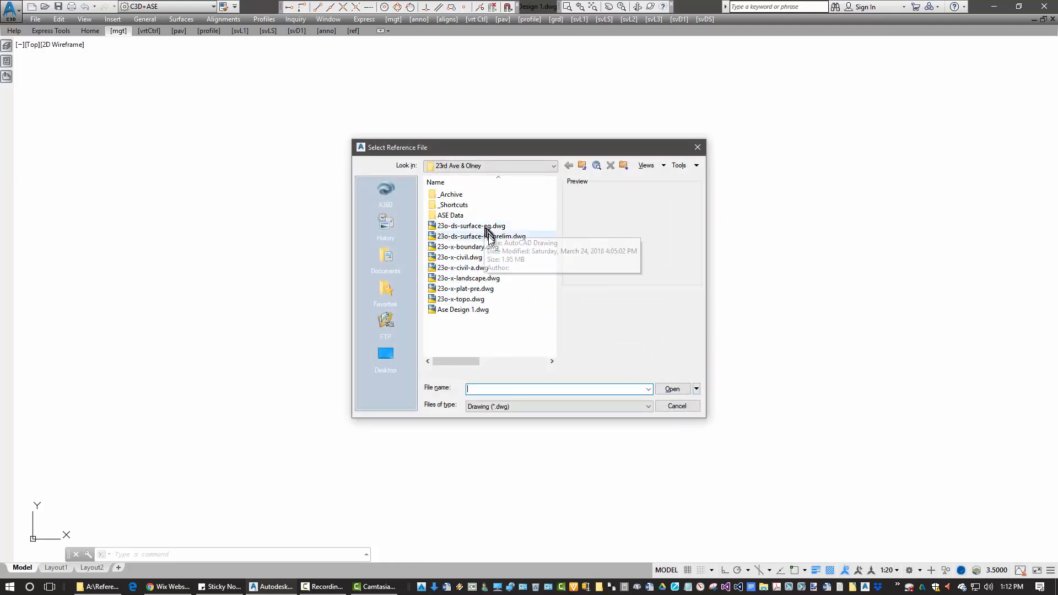
left_click(492, 248)
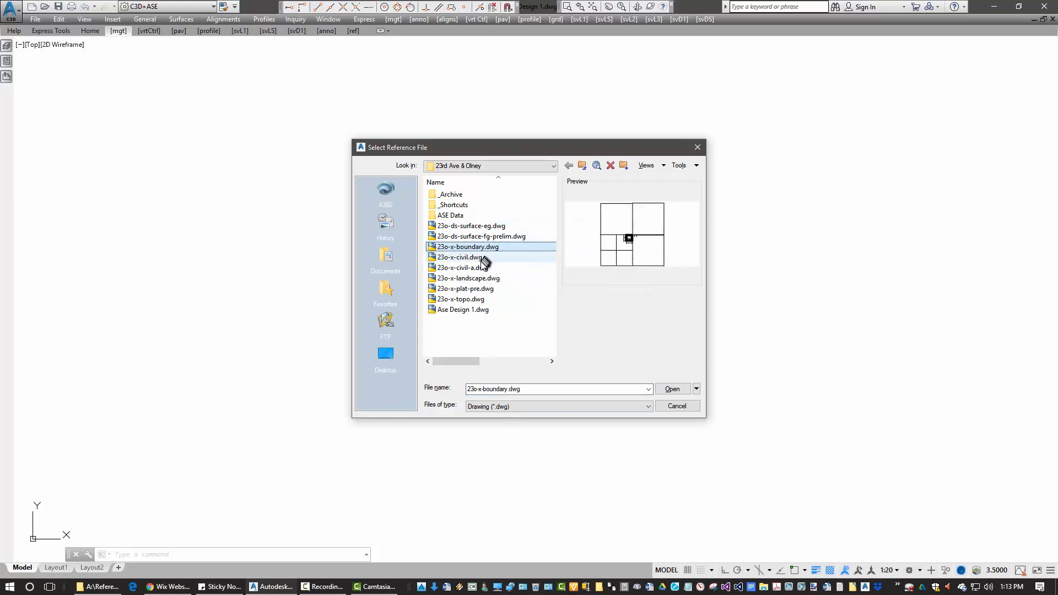
left_click(490, 259, "ctrl")
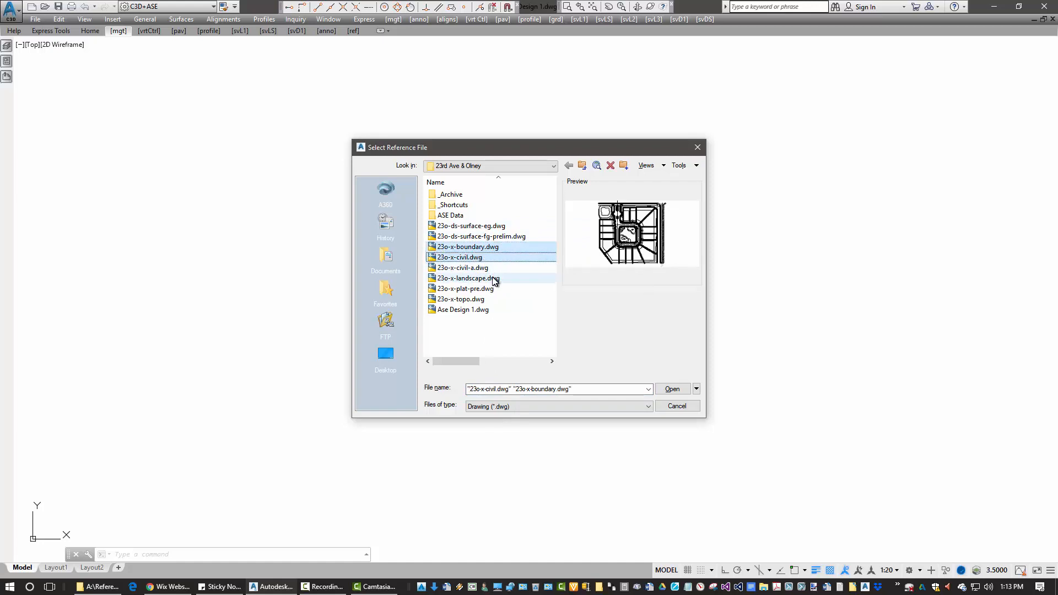
left_click(492, 279, "ctrl")
left_click(481, 300, "ctrl")
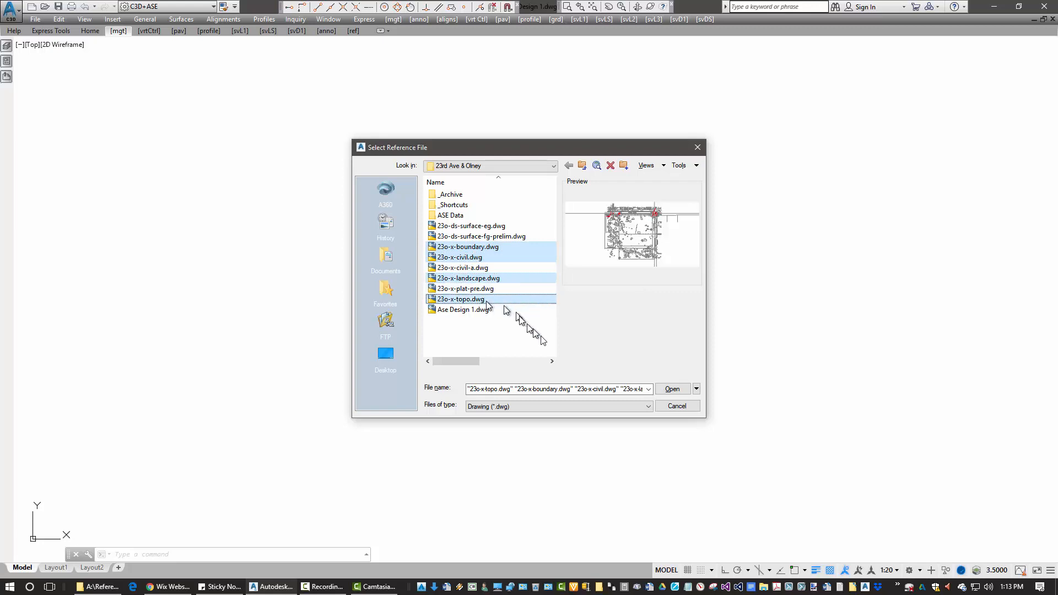
left_click(671, 390)
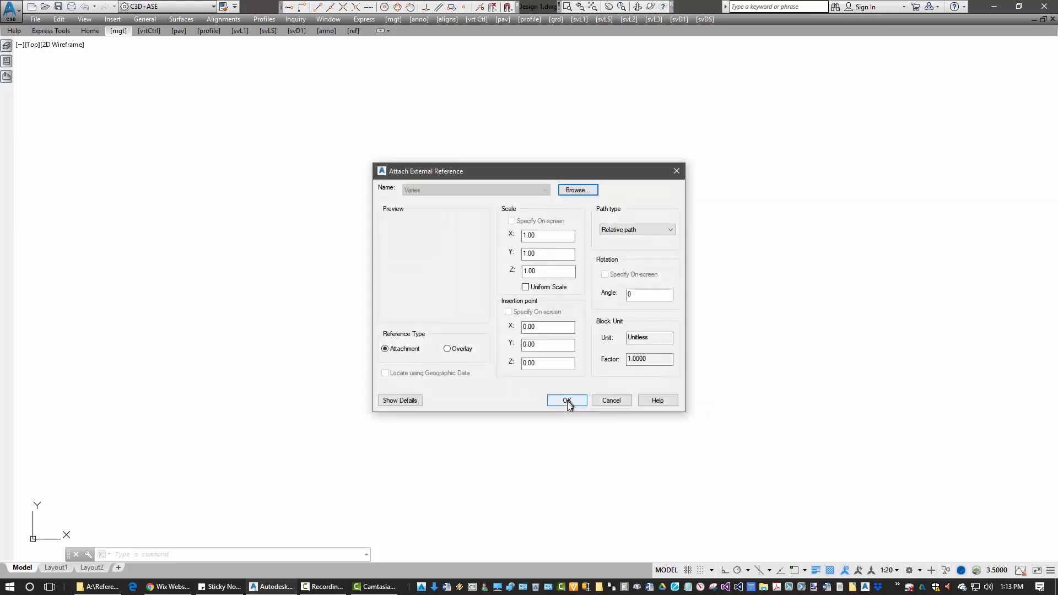
left_click(568, 401)
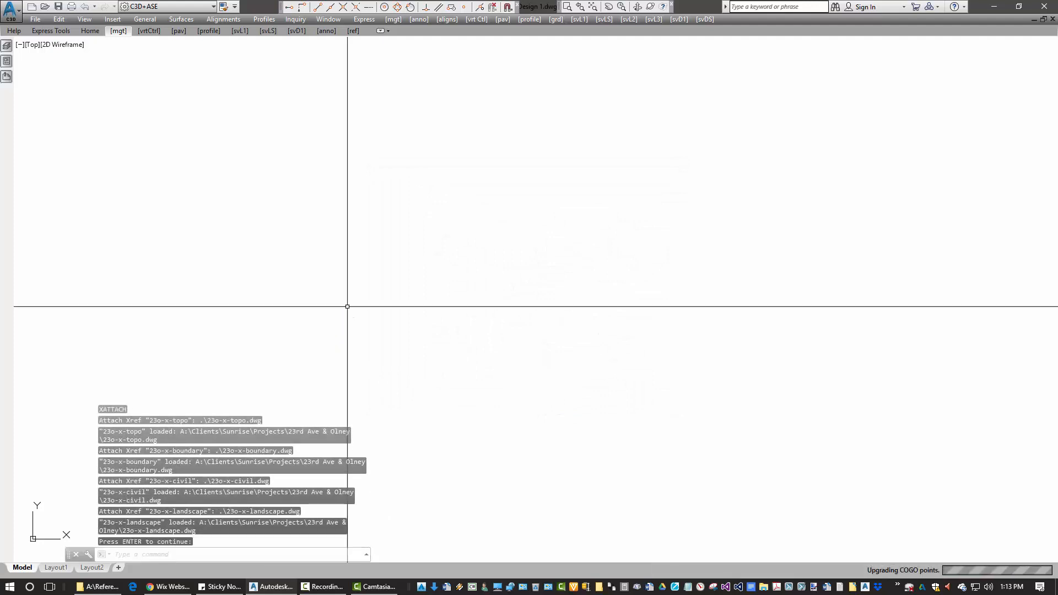
- Clip all attached external references with a new rectangular boundary around the site, from below W Lodge Drive to above W Olney Avenue
left_click(593, 7)
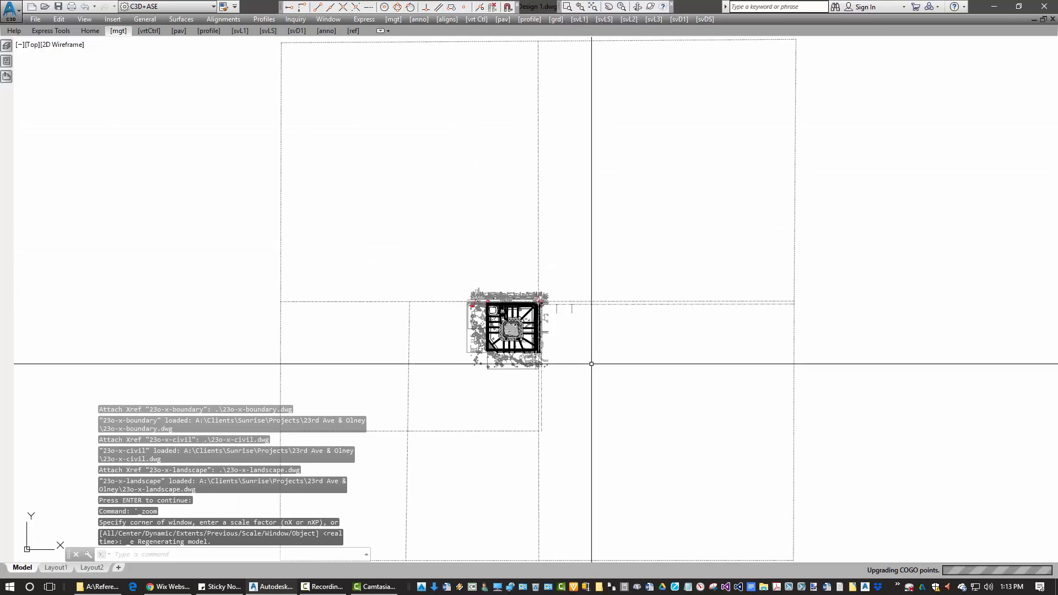
key("Return")
left_click(465, 371)
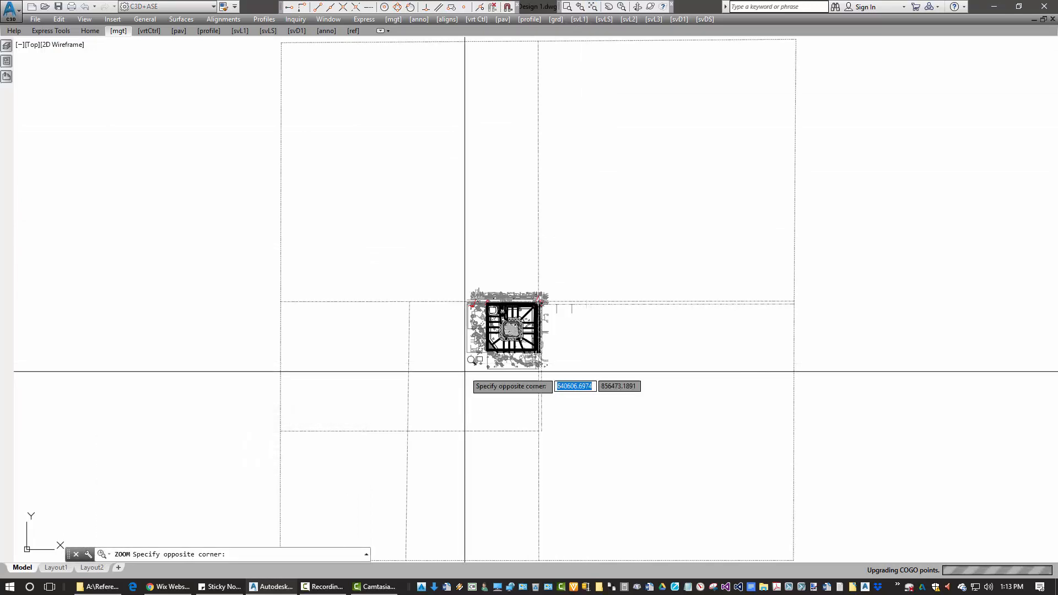
left_click(556, 288)
middle_click_drag(619, 334, 596, 353)
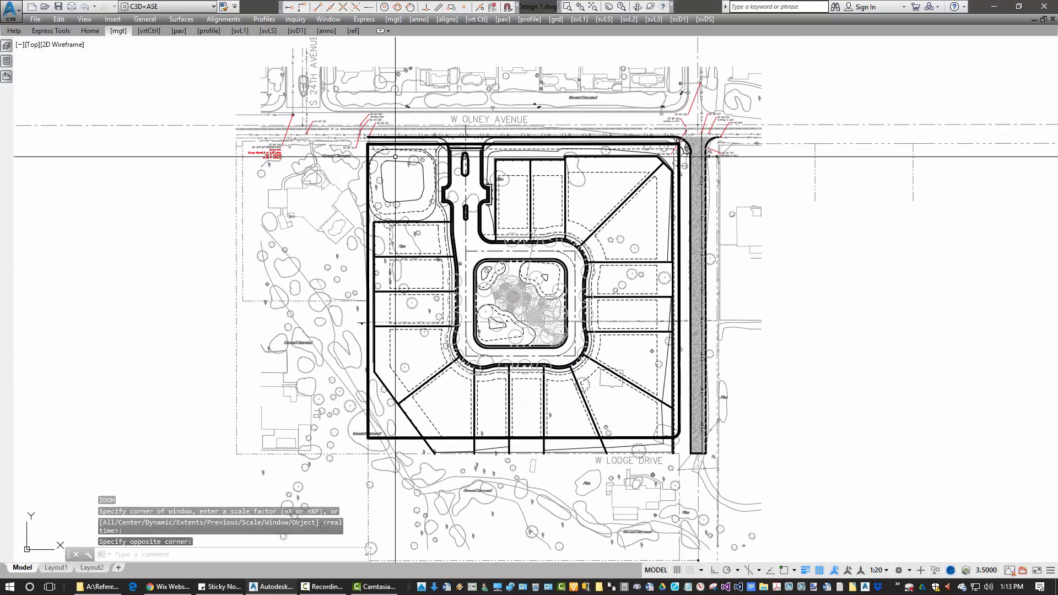
type("XC")
key("Return")
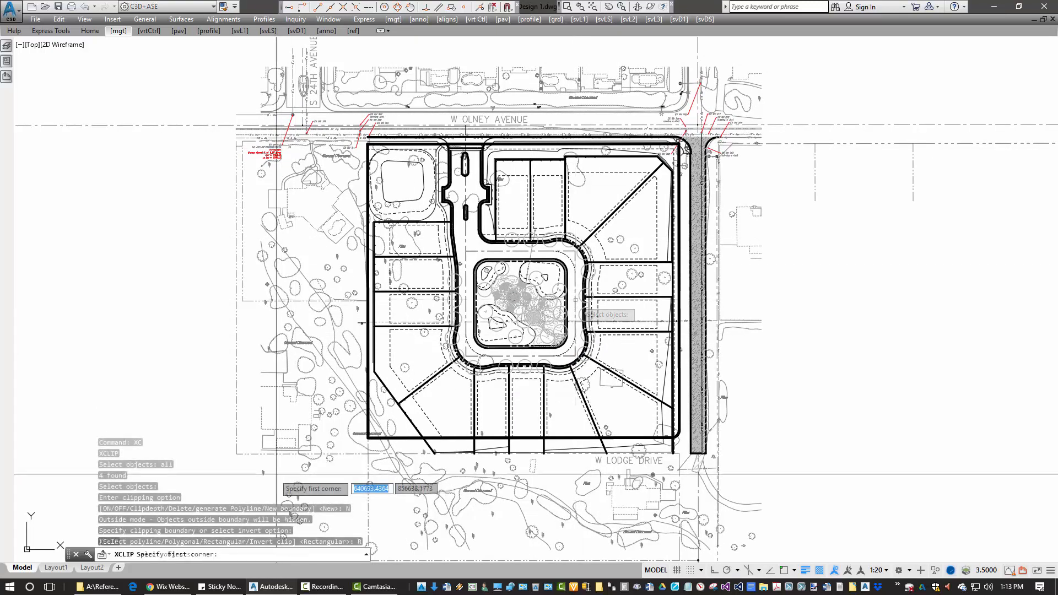
left_click(235, 474)
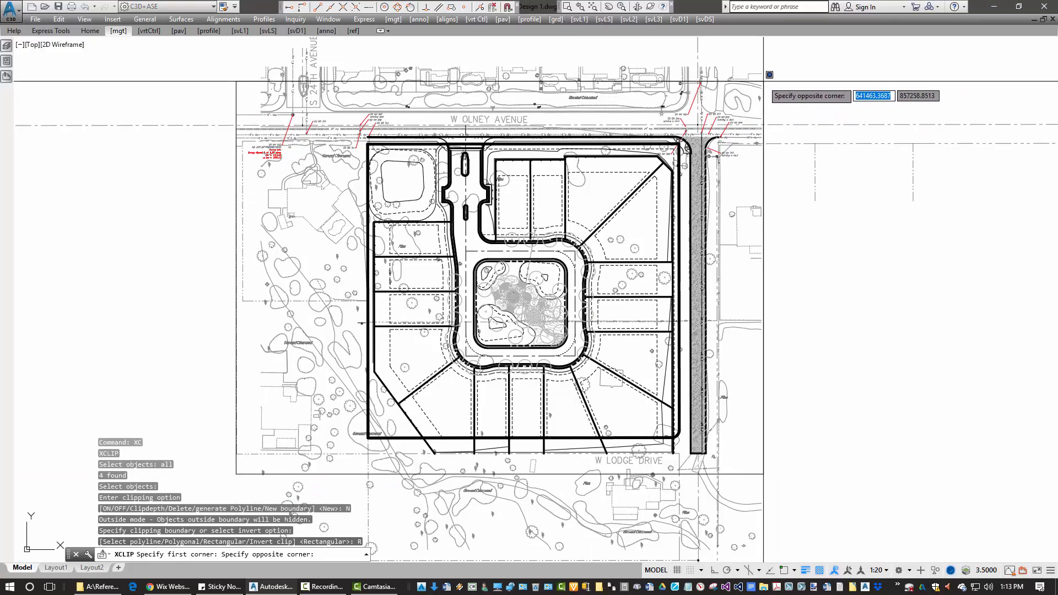
left_click(764, 88)
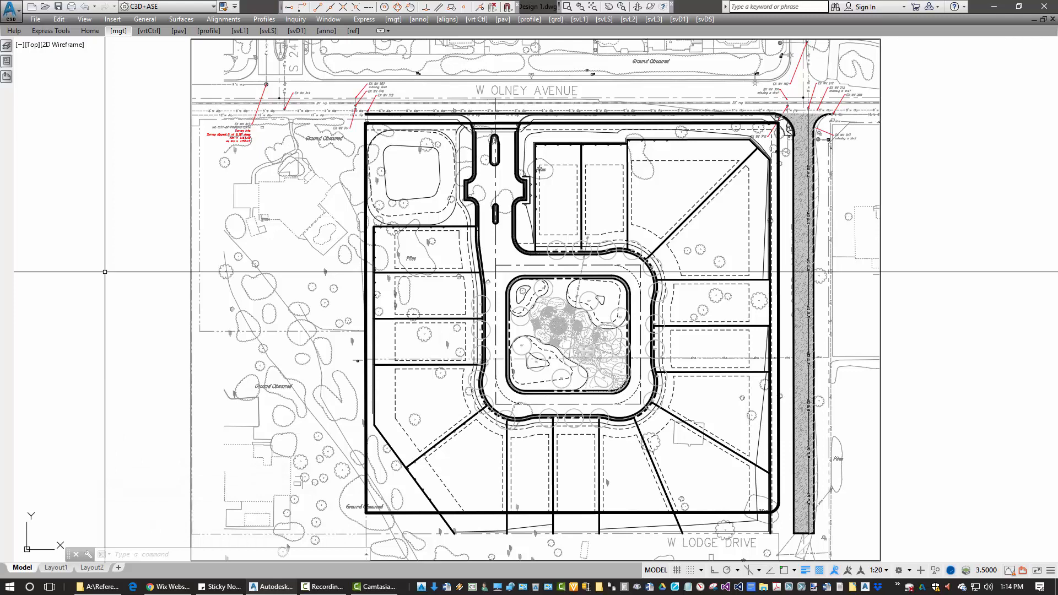
- Set the data shortcuts working folder to the Projects folder under Sunrise
left_click(91, 32)
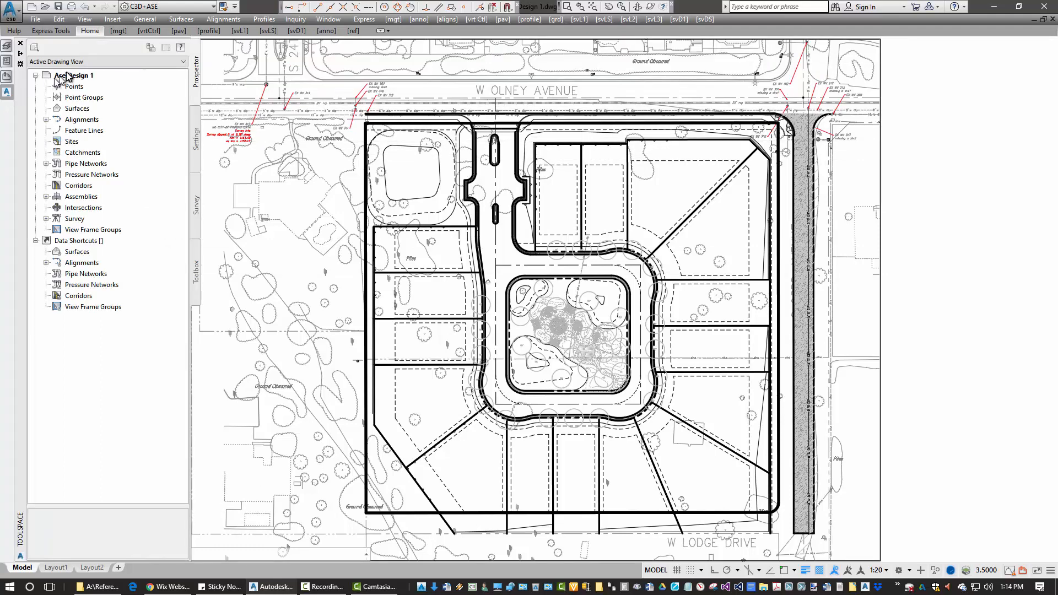
right_click(80, 243)
left_click(119, 286)
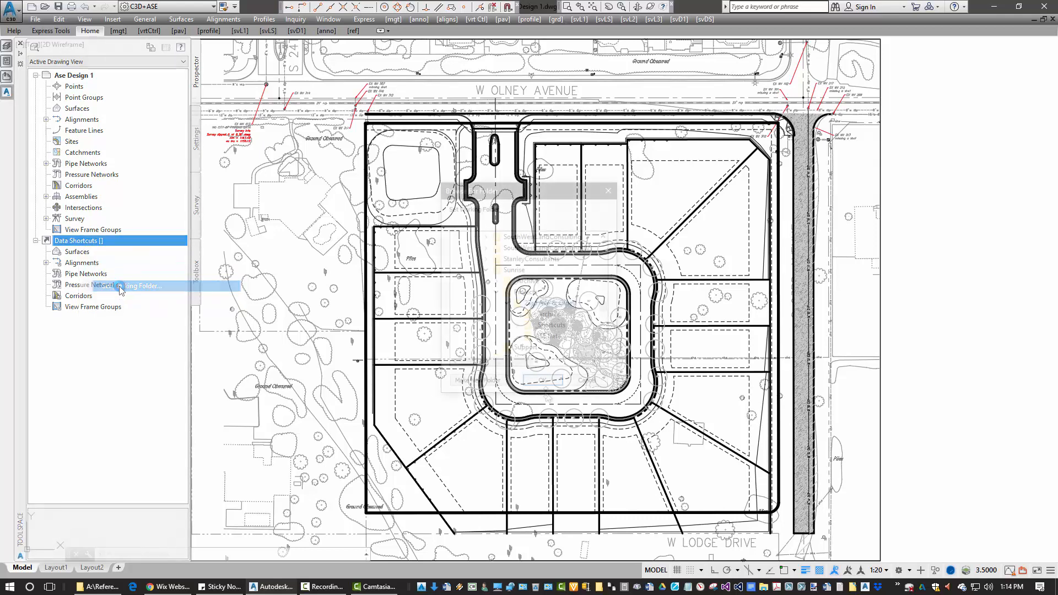
left_click(525, 291)
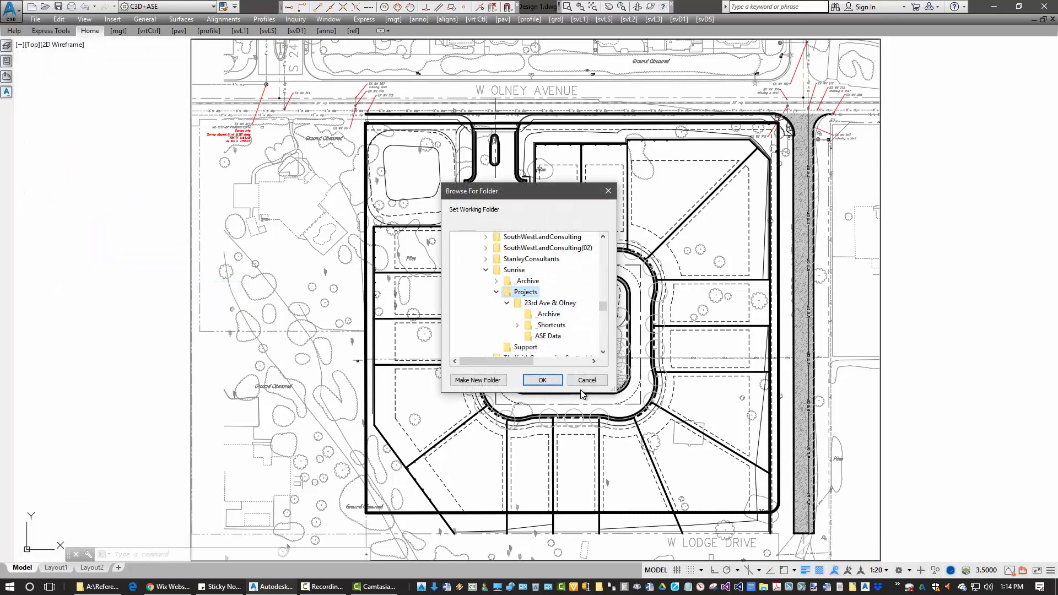
left_click(541, 383)
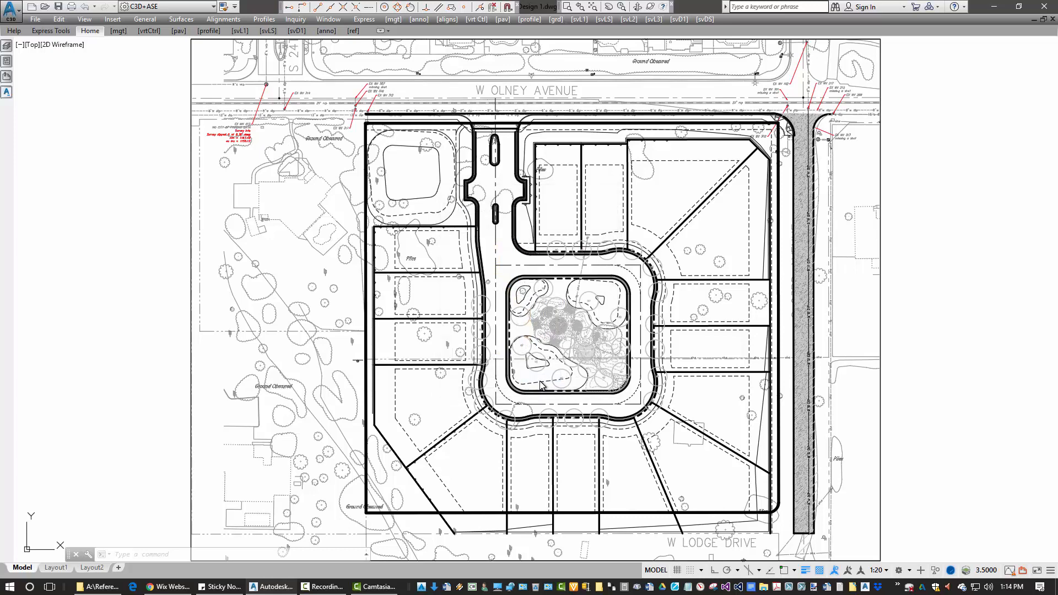
- Create a reference to the 23O - EG surface data shortcut, using the Standard surface style
left_click(6, 92)
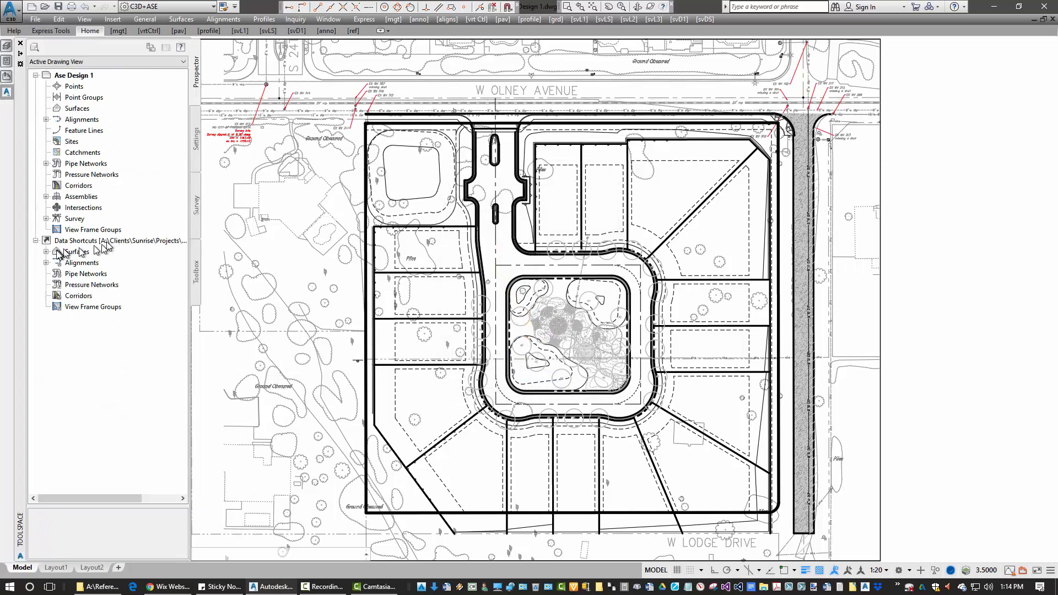
left_click(47, 263)
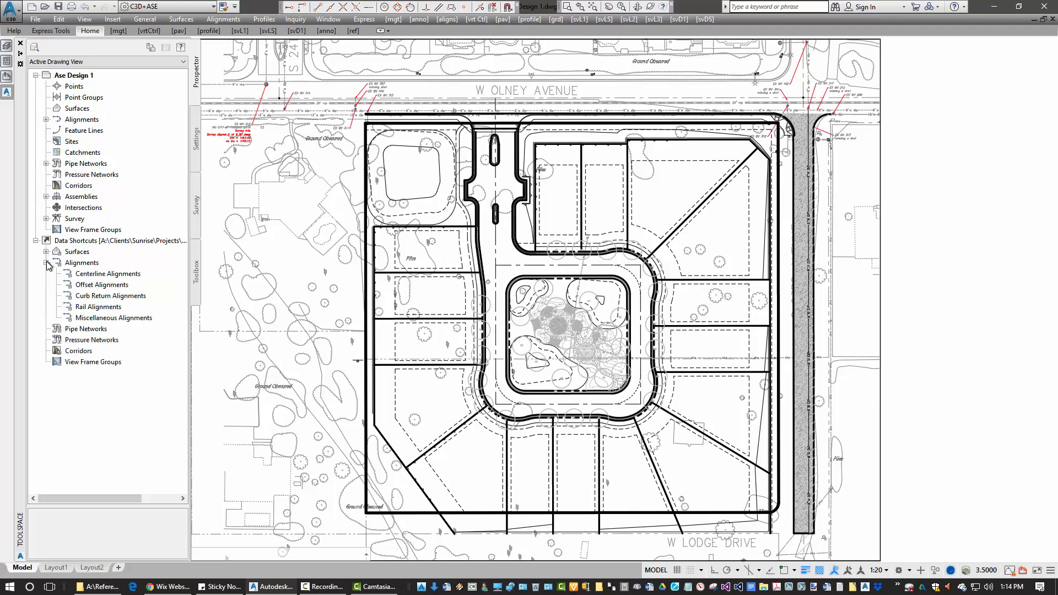
left_click(47, 263)
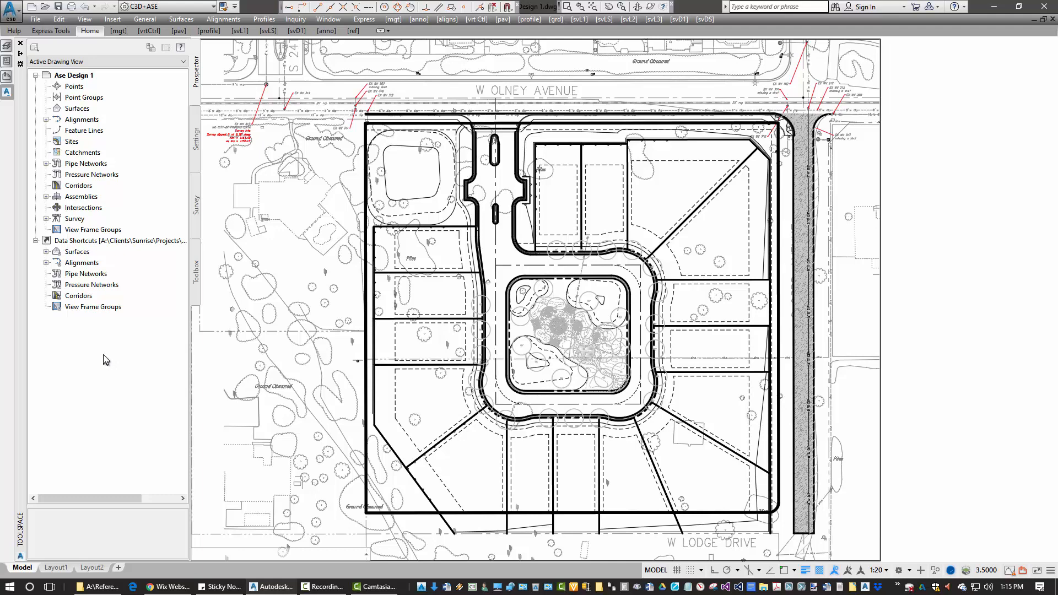
left_click(74, 253)
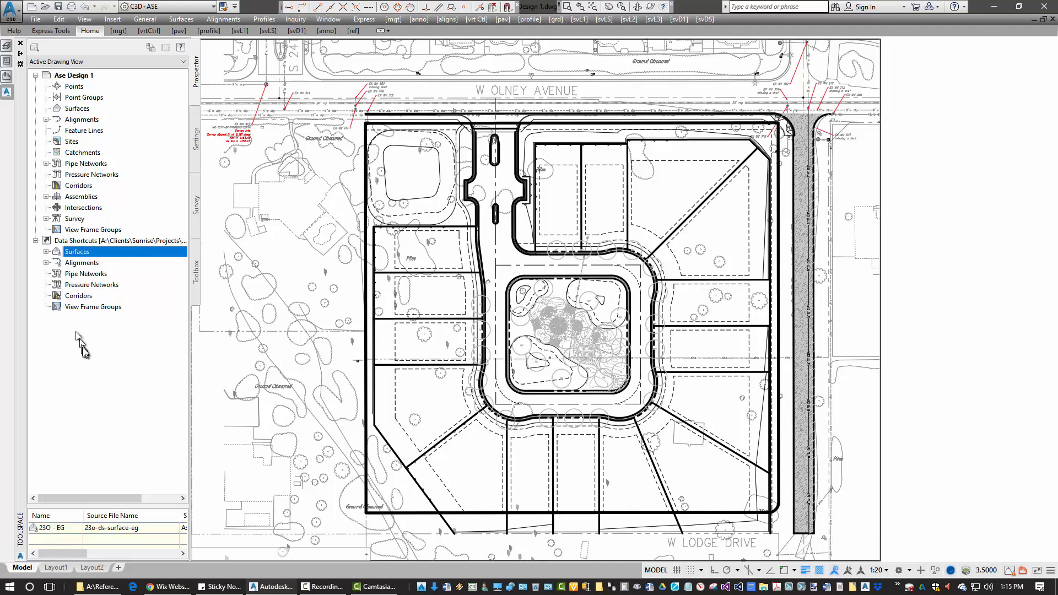
left_click(47, 252)
left_click(82, 262)
right_click(86, 263)
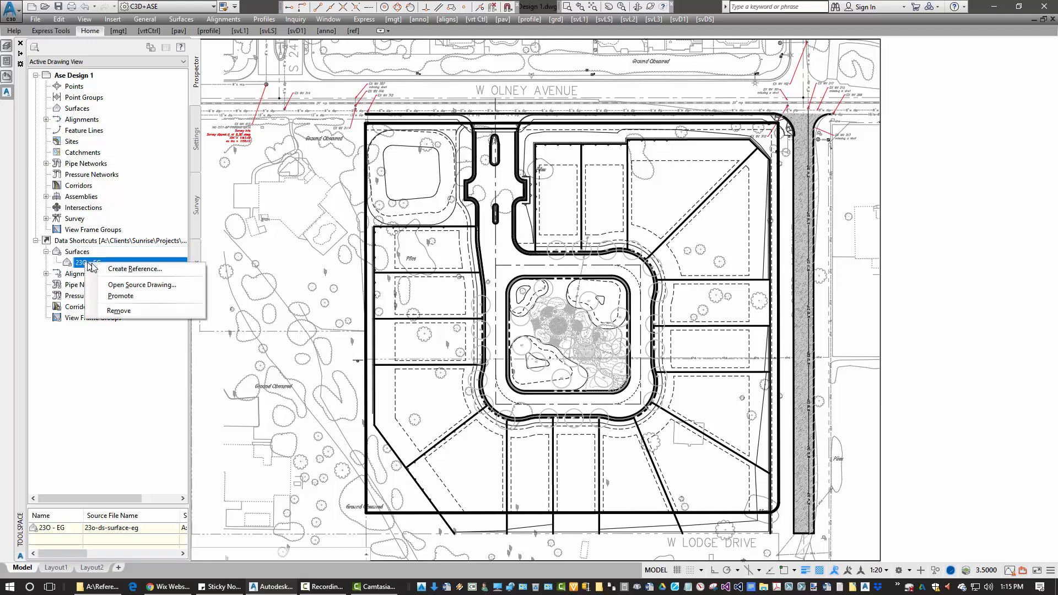
left_click(127, 269)
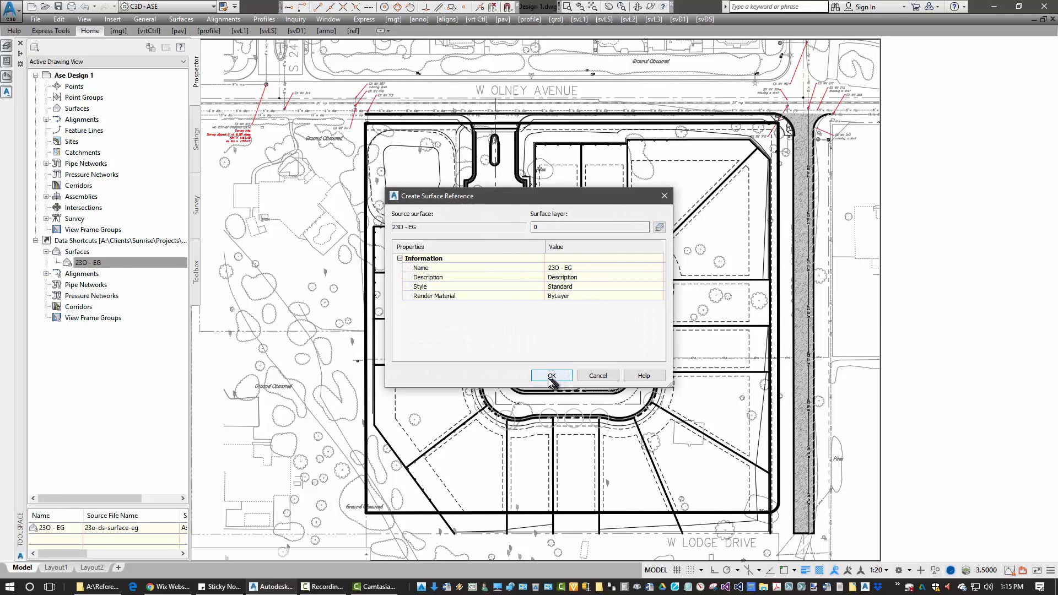
left_click(598, 287)
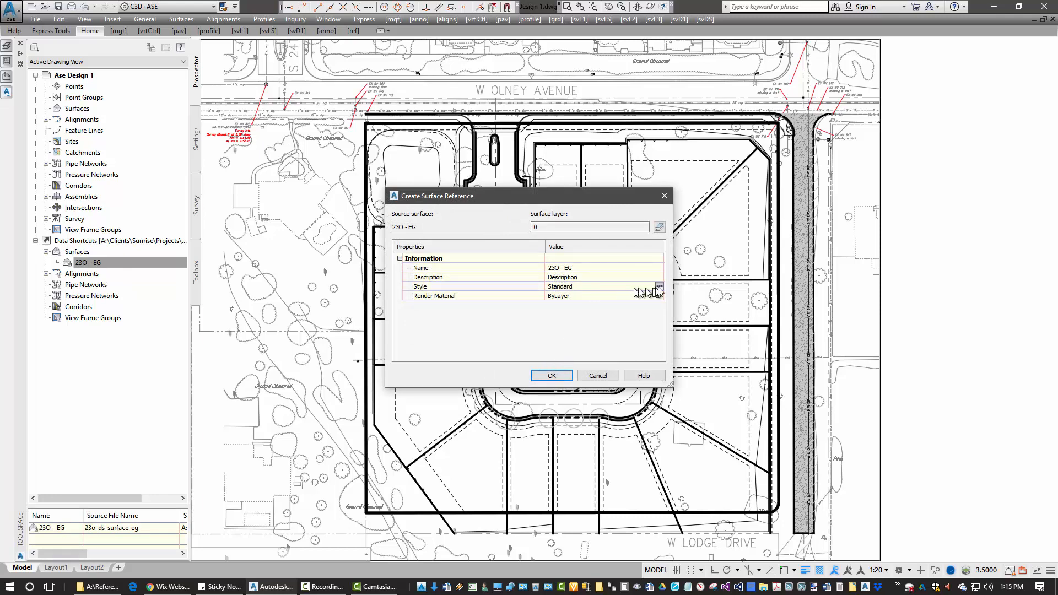
left_click(659, 287)
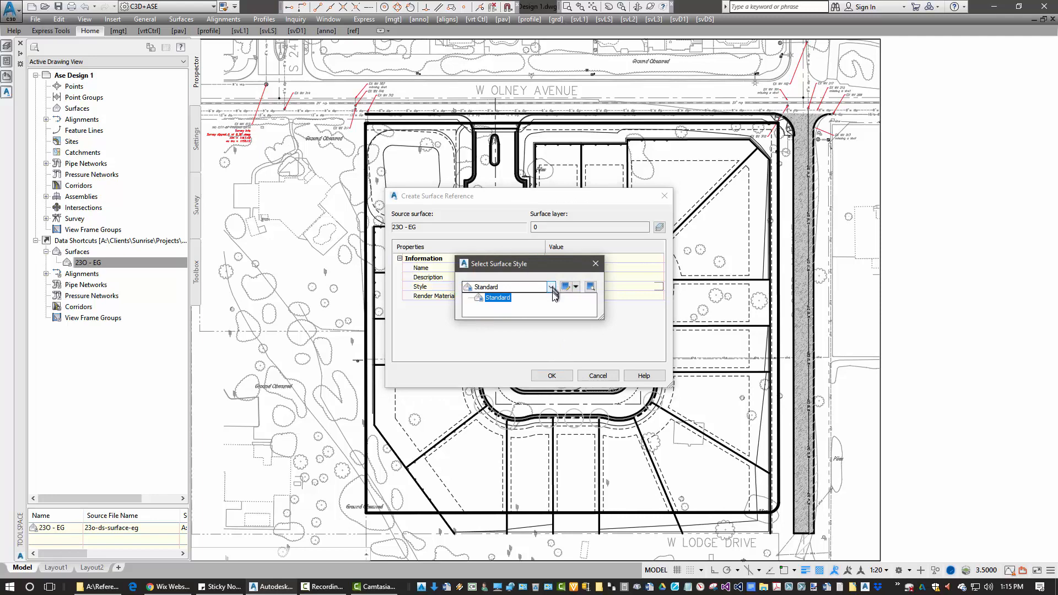
left_click(518, 309)
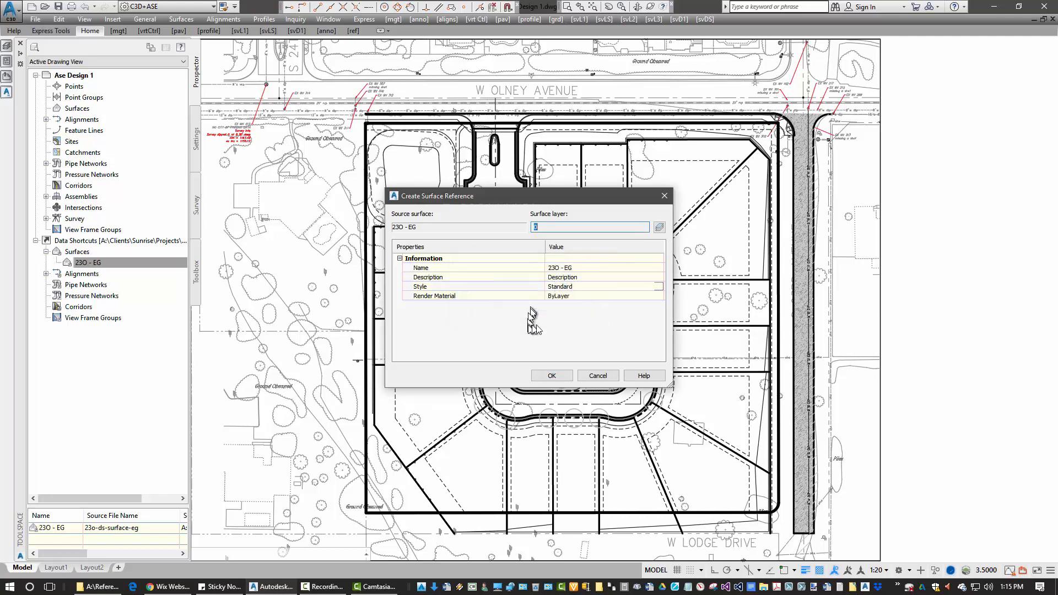
left_click(550, 376)
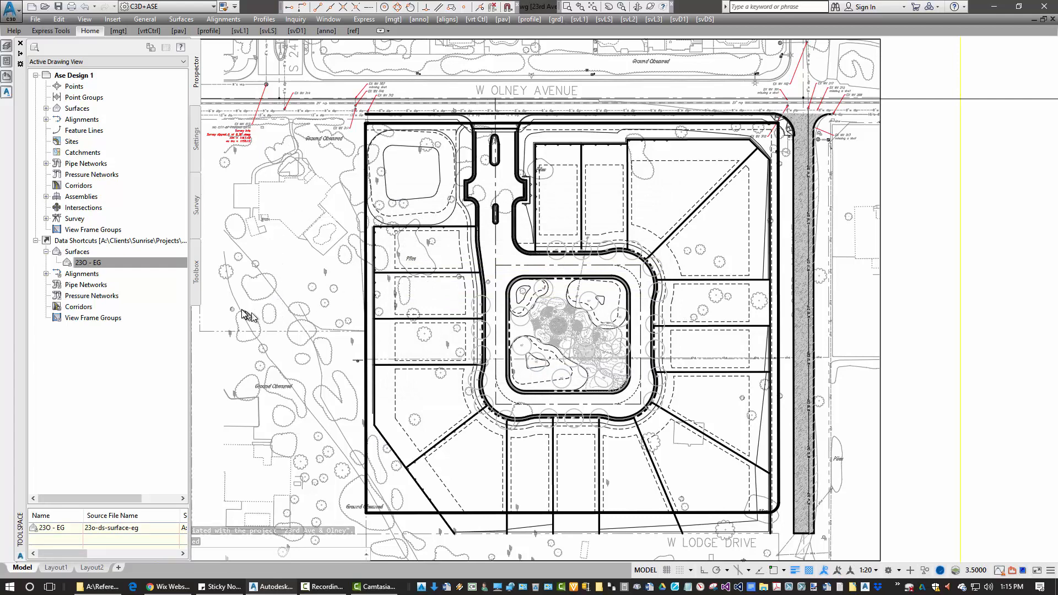
- Check the drawing's surfaces for the 23O - EG reference and view the model from SW Isometric
left_click(47, 108)
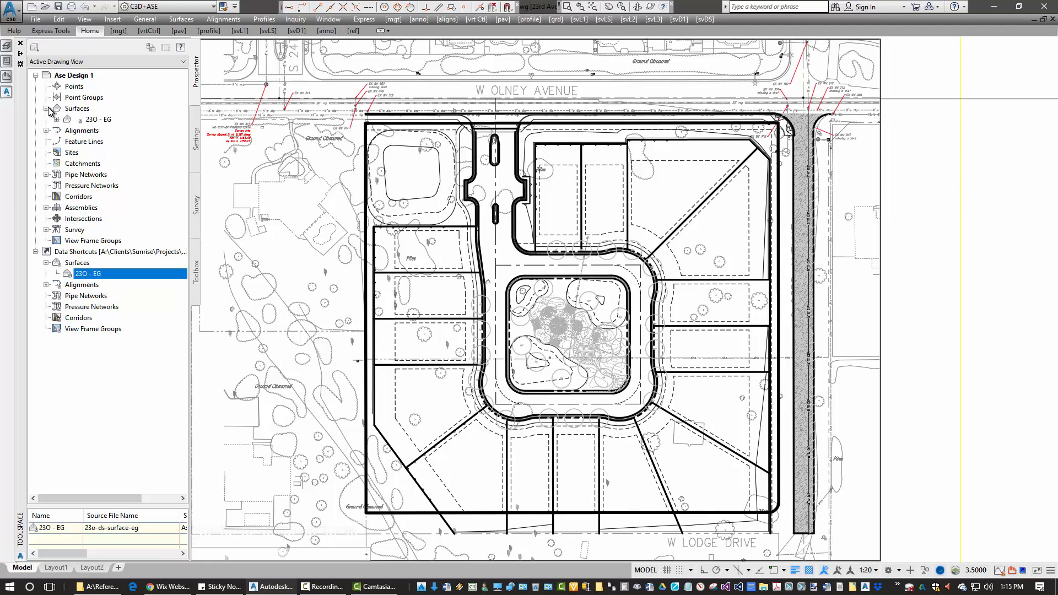
left_click(91, 119)
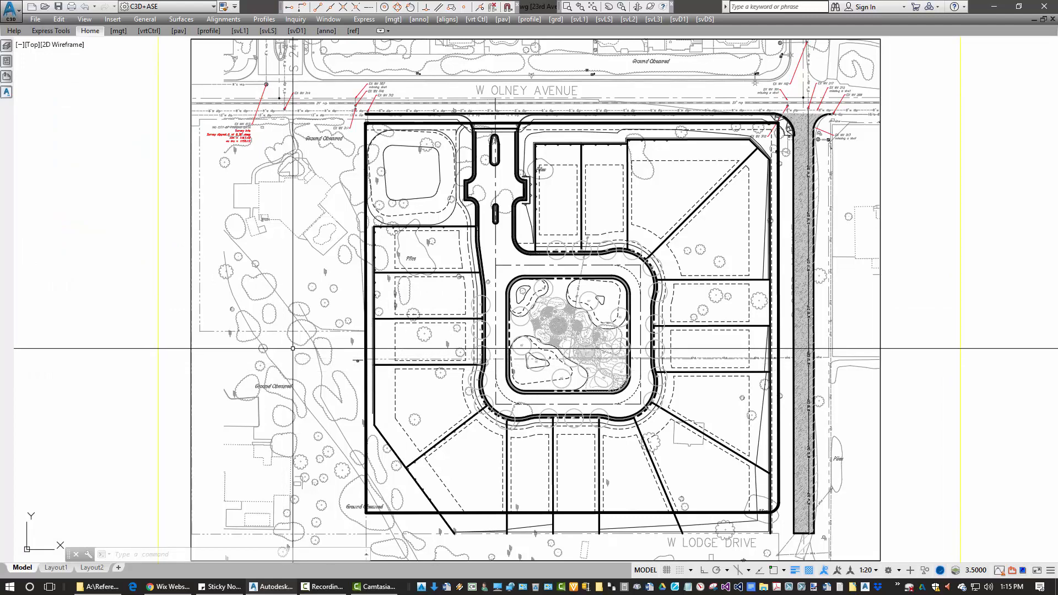
left_click(34, 46)
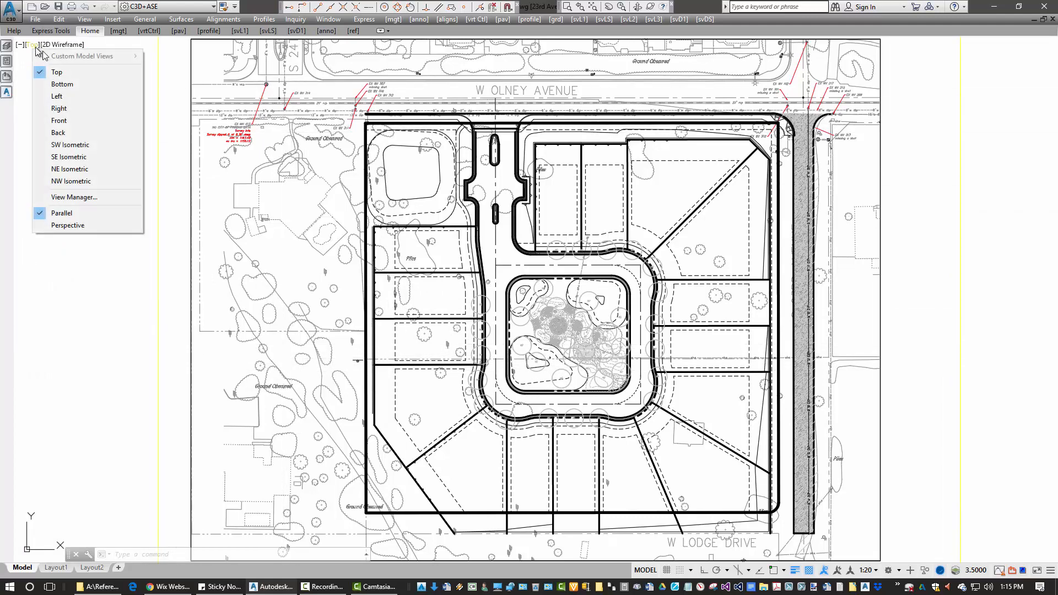
left_click(87, 146)
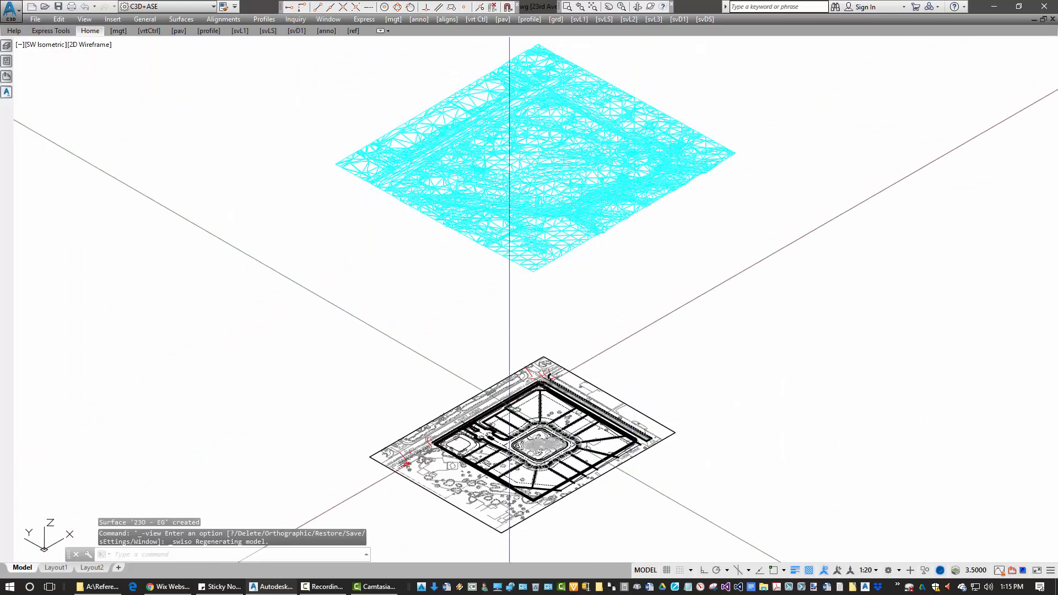